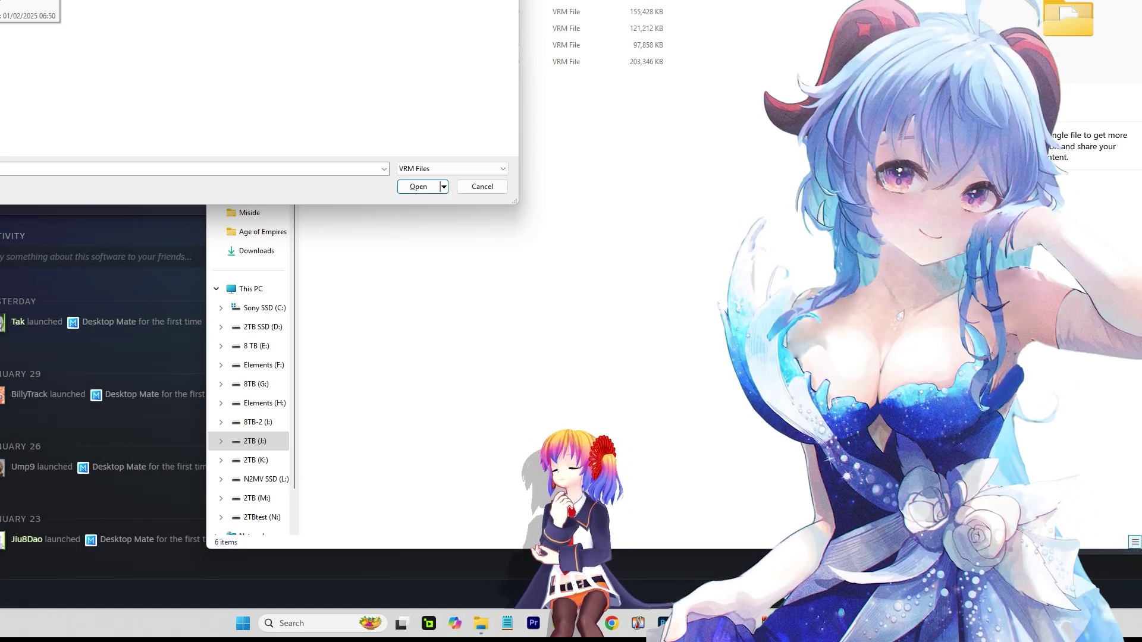
Load a VRM avatar file as the desktop character and carry it around seated on the Mods folder window's edge
double_click(0, 0)
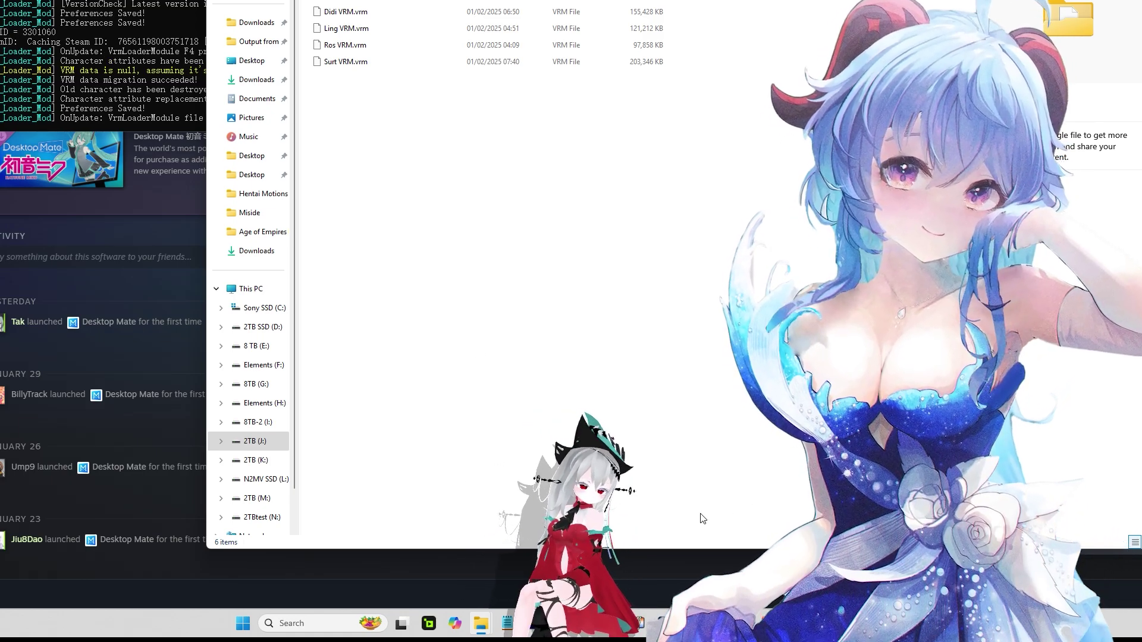
left_click_drag(586, 476, 724, 59)
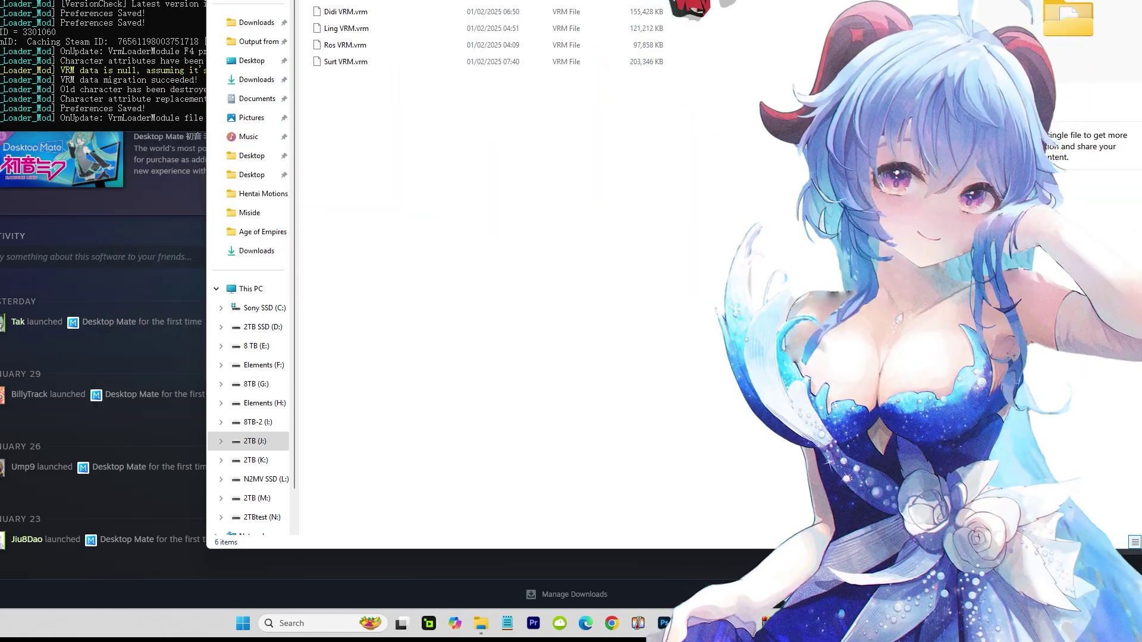
left_click_drag(841, 1, 700, 95)
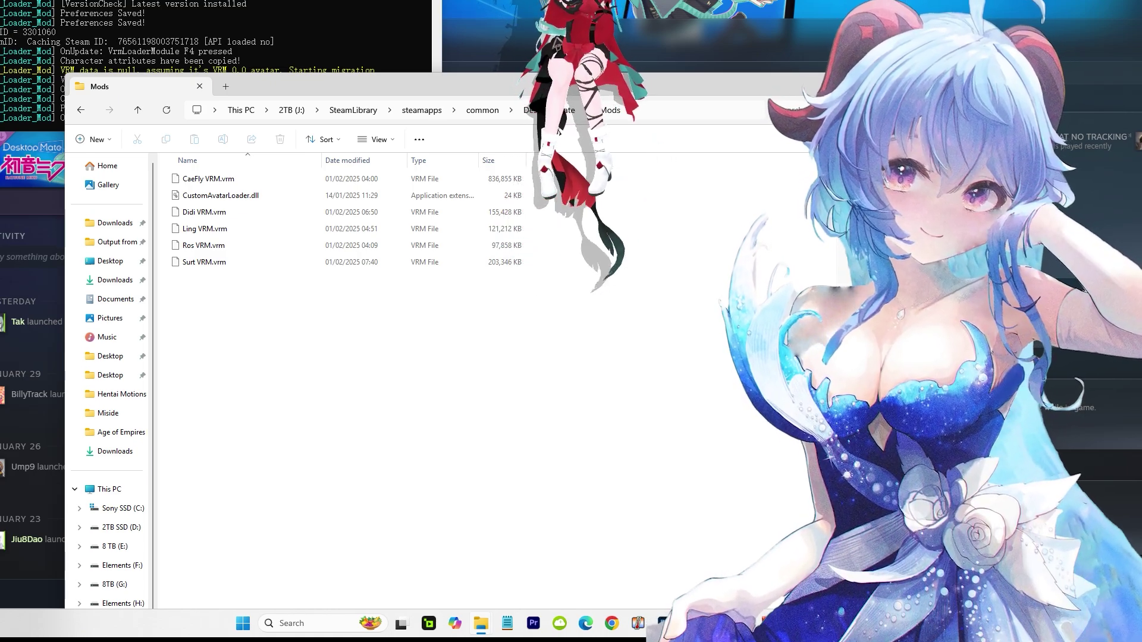
left_click_drag(744, 91, 492, 286)
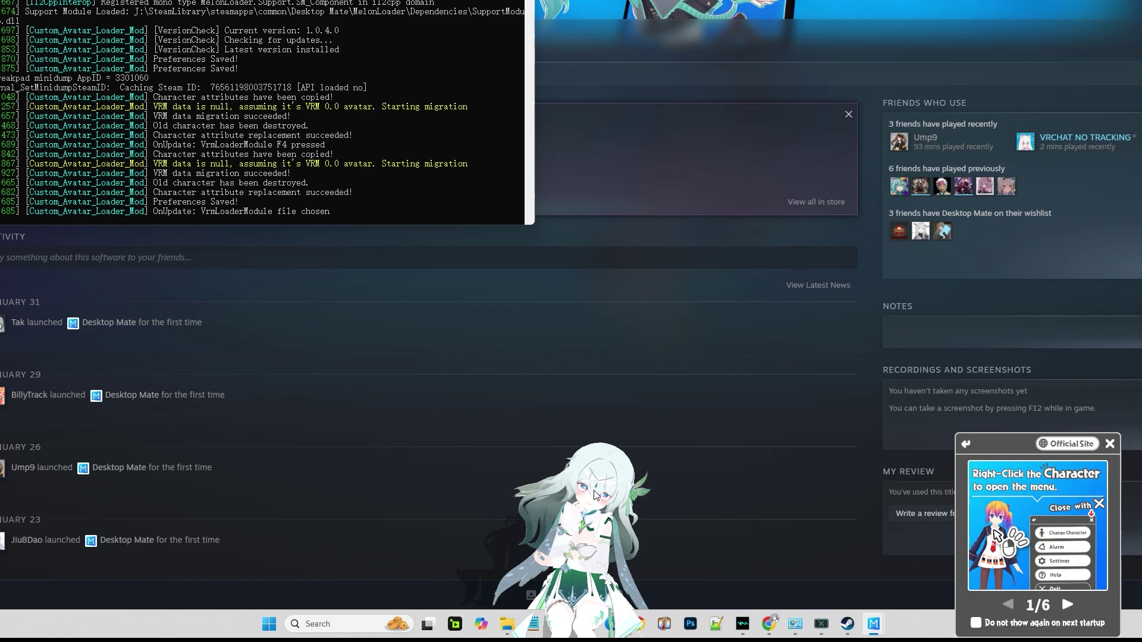
Close the character's help popup and seat the avatar on the upper edge of the Notepad window
left_click(1109, 443)
left_click_drag(590, 487, 845, 156)
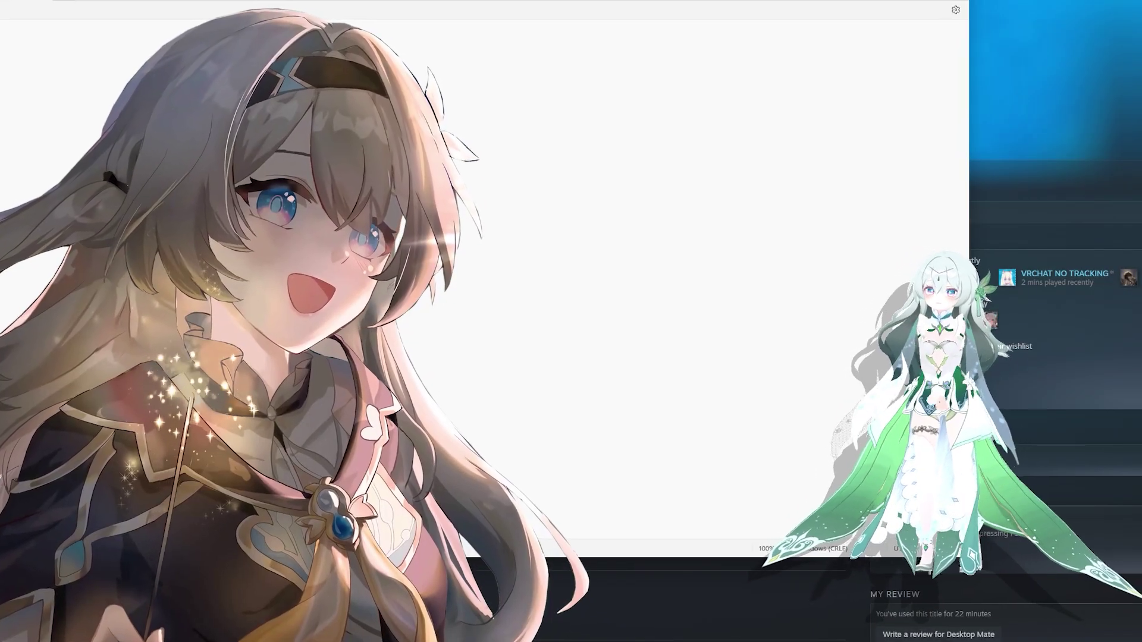
left_click_drag(814, 12, 822, 412)
left_click_drag(940, 497, 734, 384)
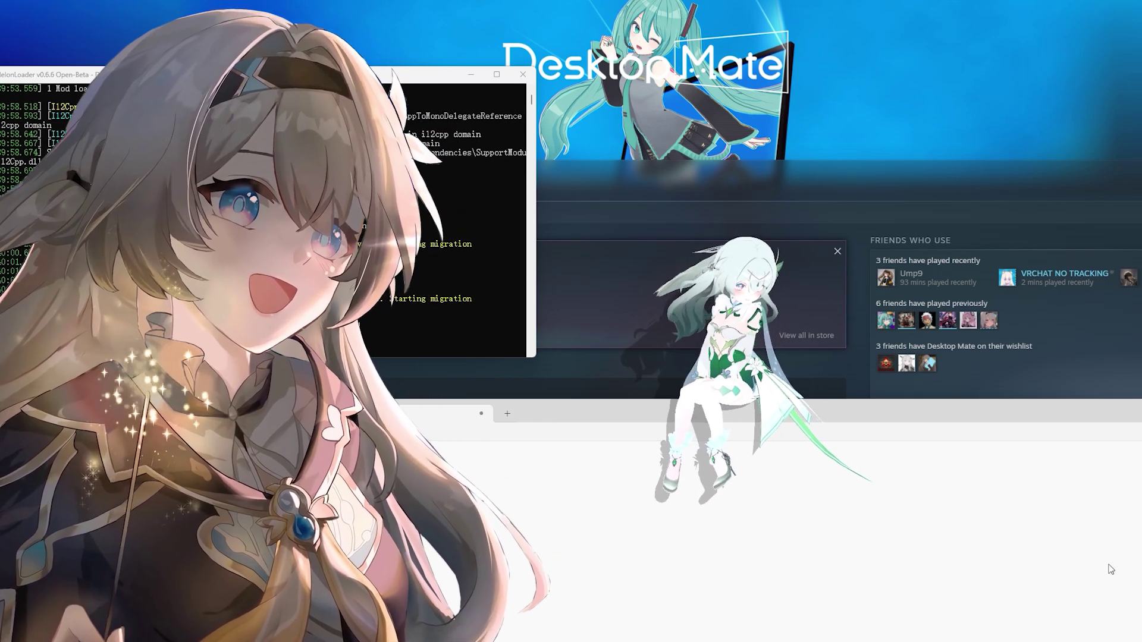
Write "hello world" in the Notepad document beneath the seated character
type("hello wor")
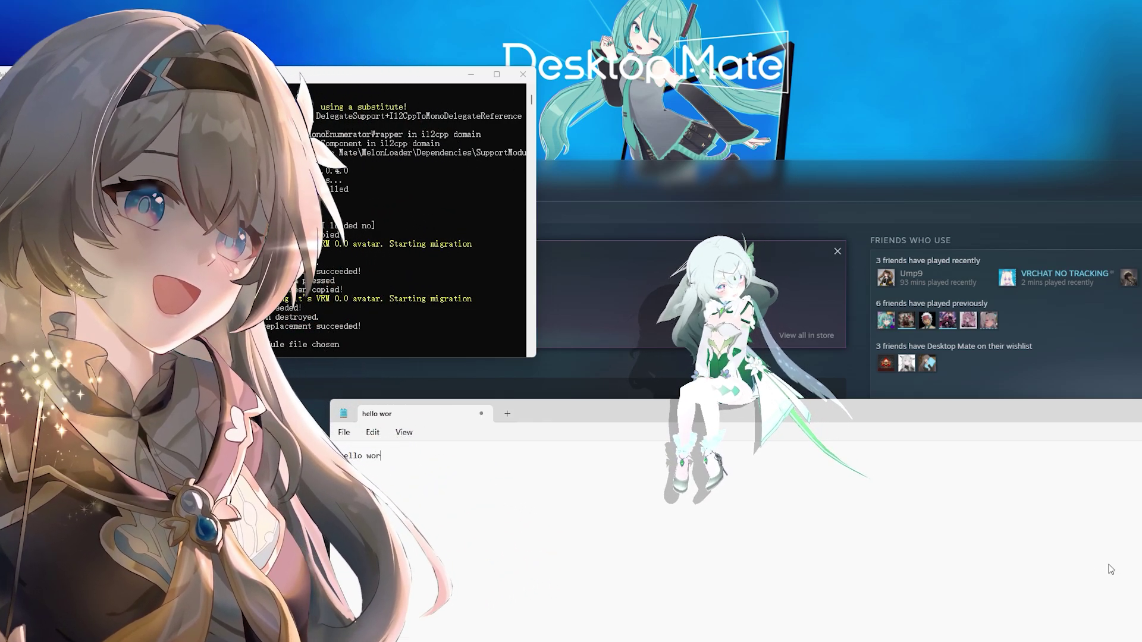
type("ld")
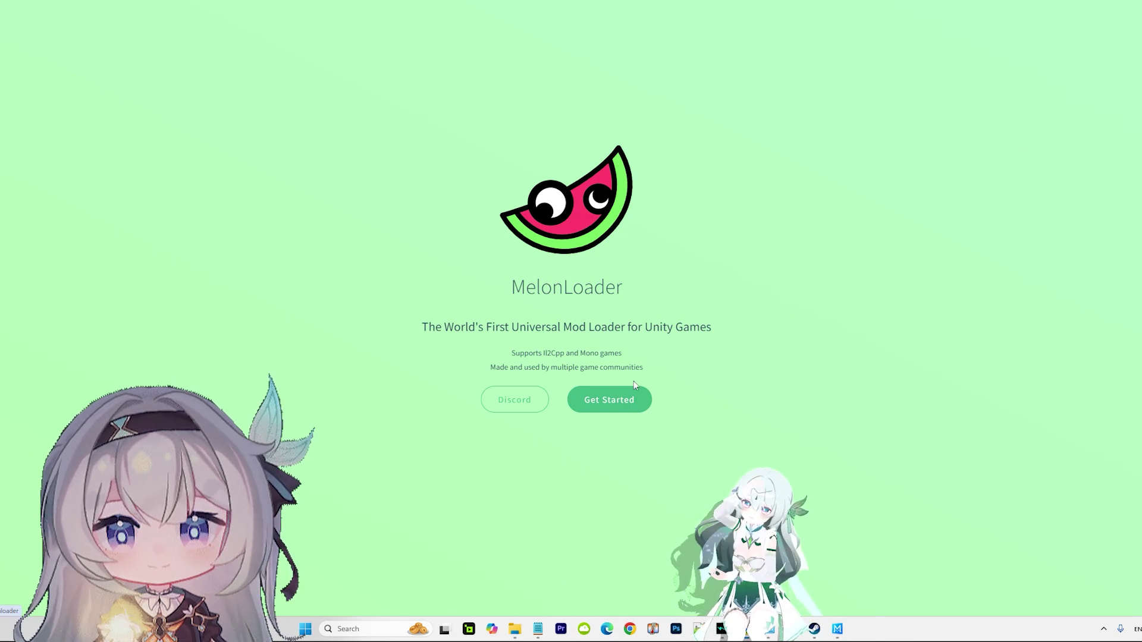
Download the latest MelonLoader installer for Windows from the MelonLoader site's getting-started page and launch it
left_click(633, 396)
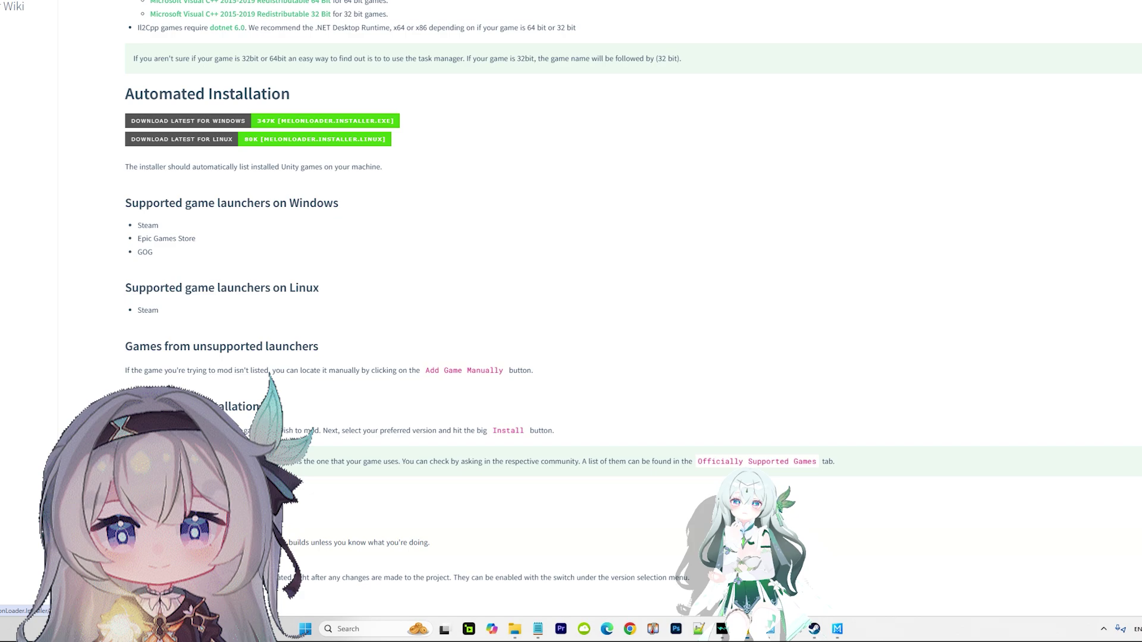
left_click(229, 124)
left_click(1100, 2)
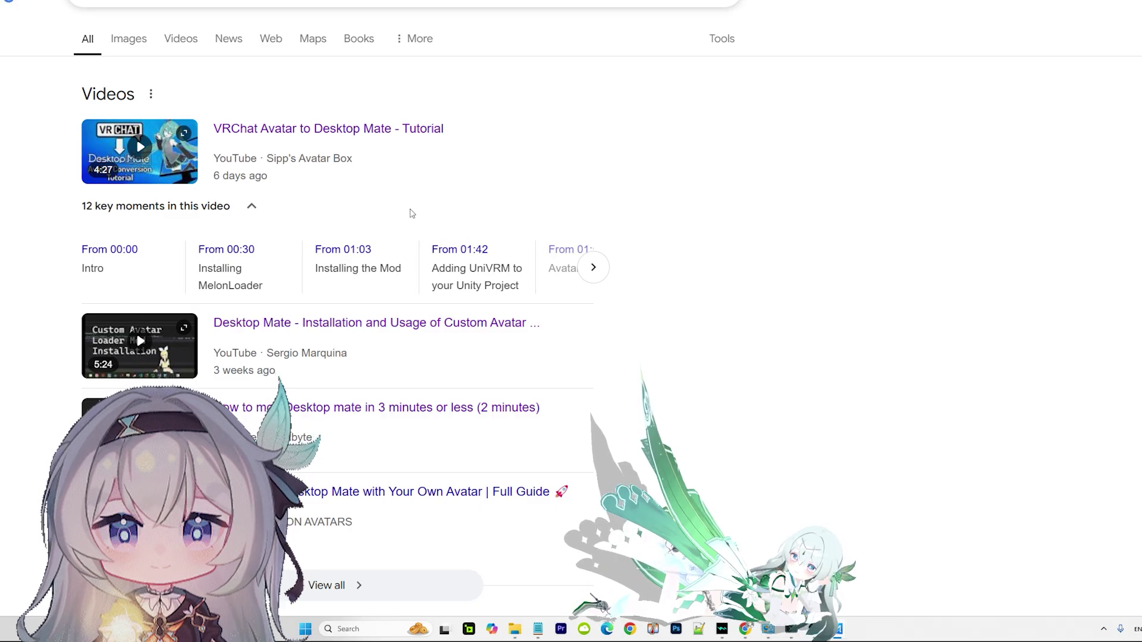
Open the desktopmate-custom-avatar-loader GitHub repository from the search results and look through its README installation notes
scroll(464, 191, "down", 6)
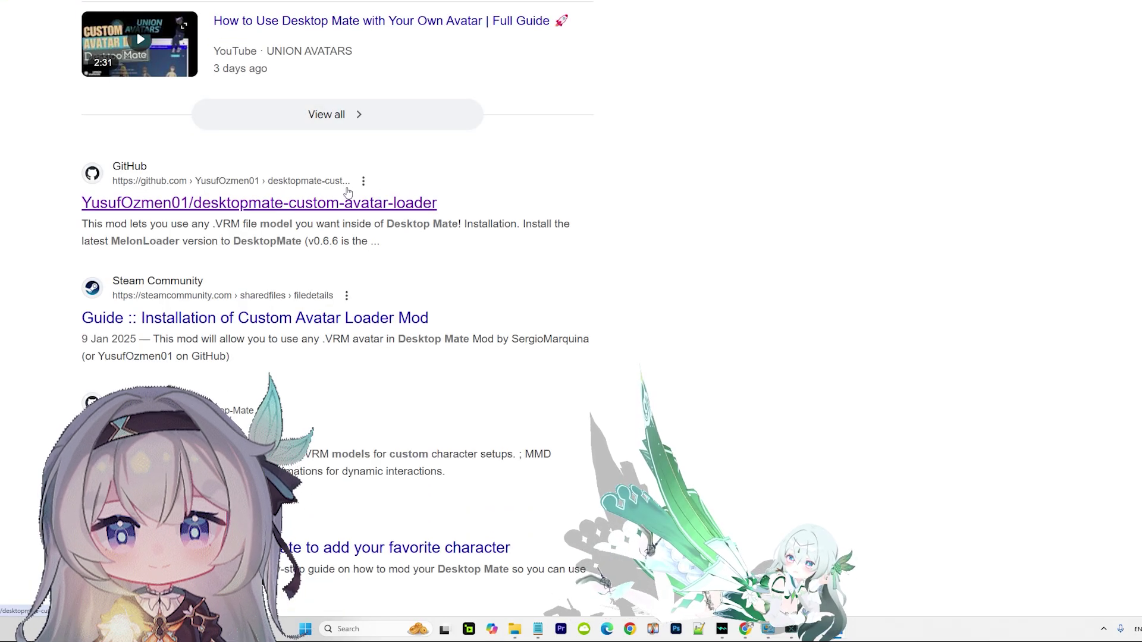
left_click(452, 190)
scroll(779, 334, "down", 4)
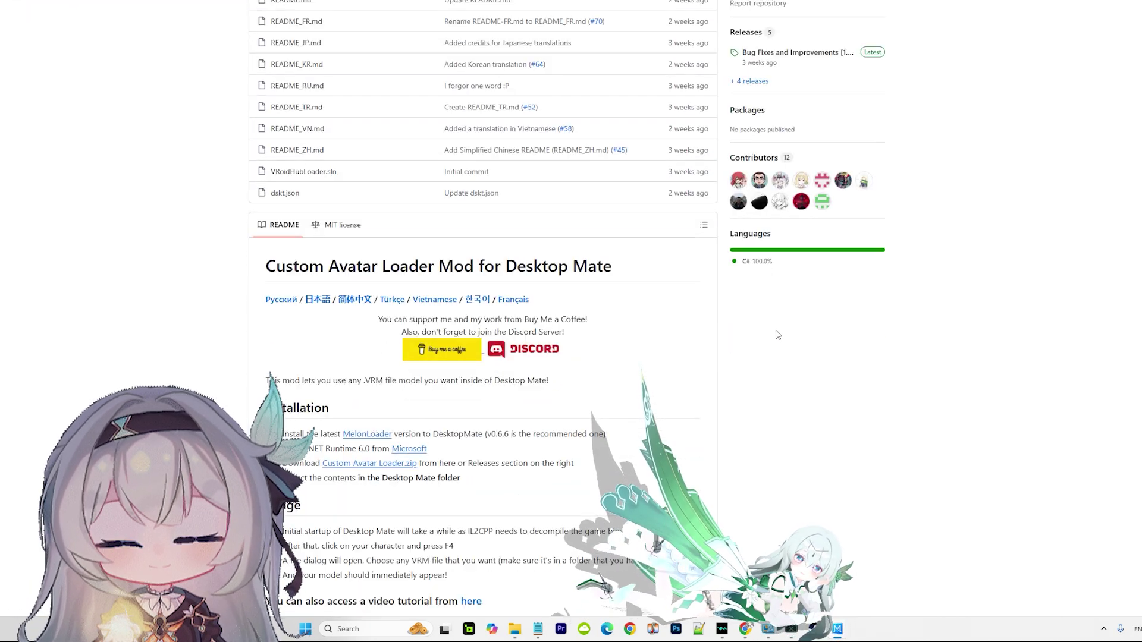
scroll(775, 332, "up", 3)
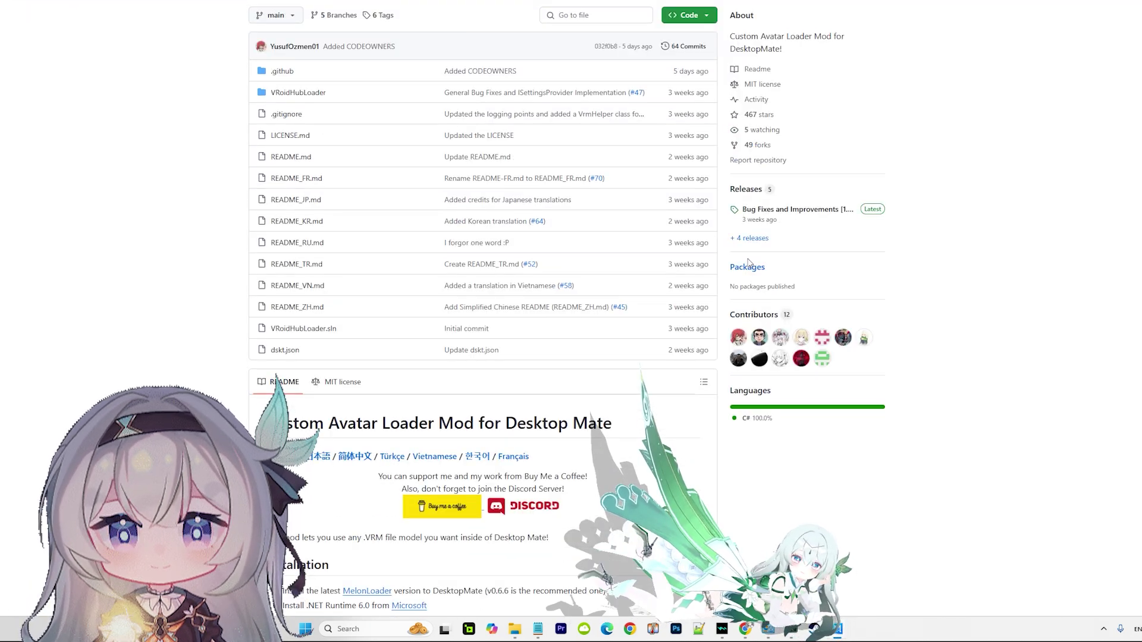
Download CustomAvatarLoader.zip from the repository's latest release, Bug Fixes and Improvements [1.0.4], and open the archive
left_click(770, 210)
key("alt+Left")
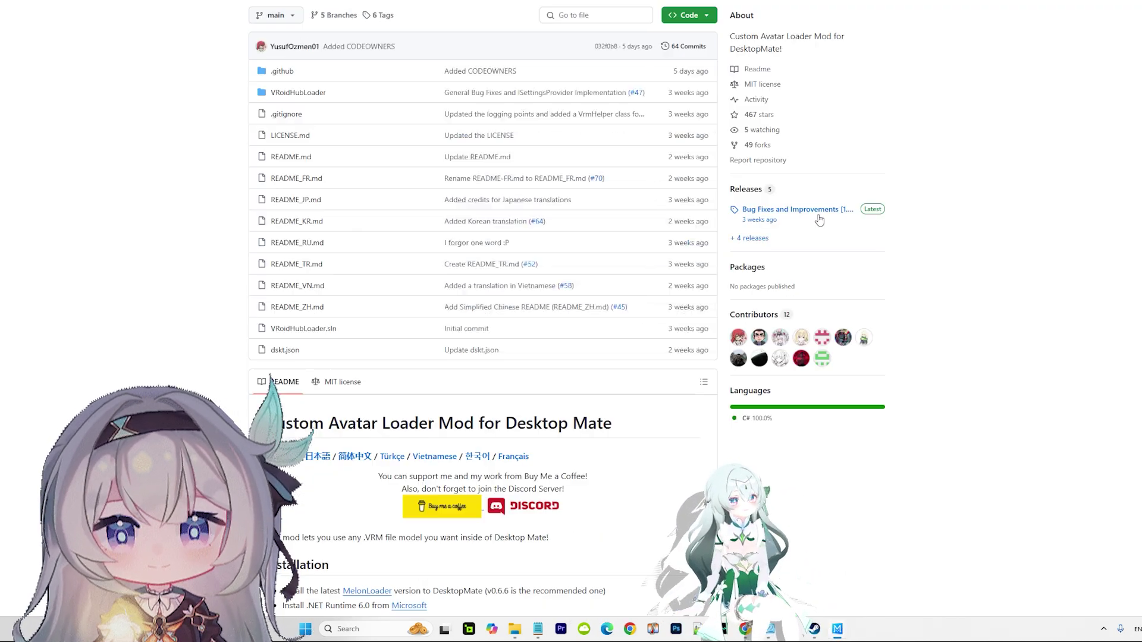
left_click(778, 211)
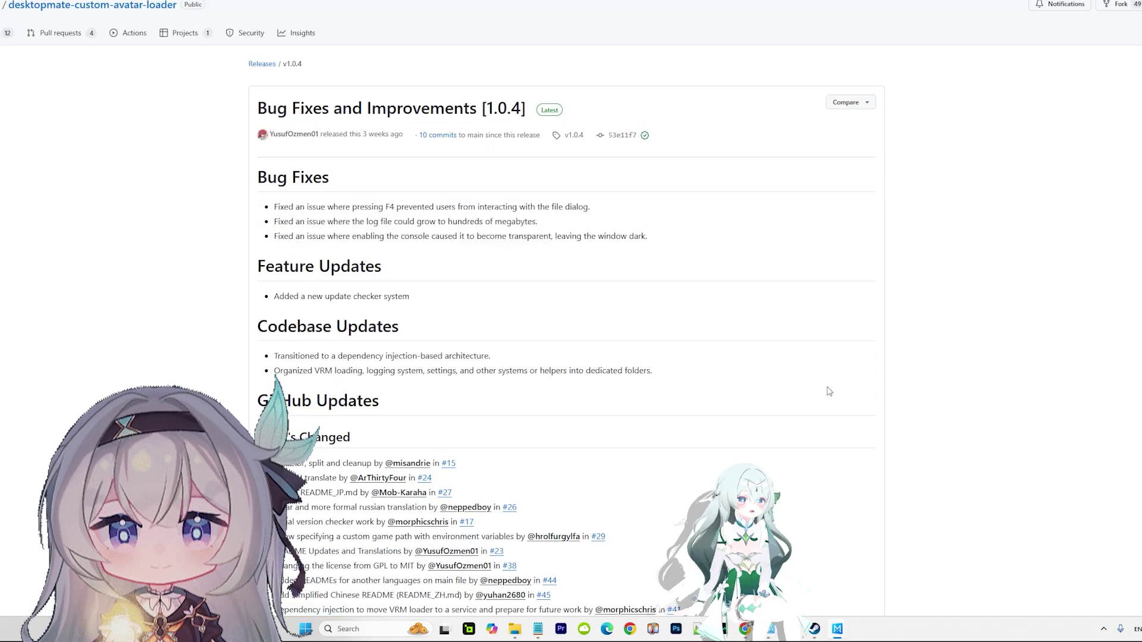
scroll(797, 390, "down", 8)
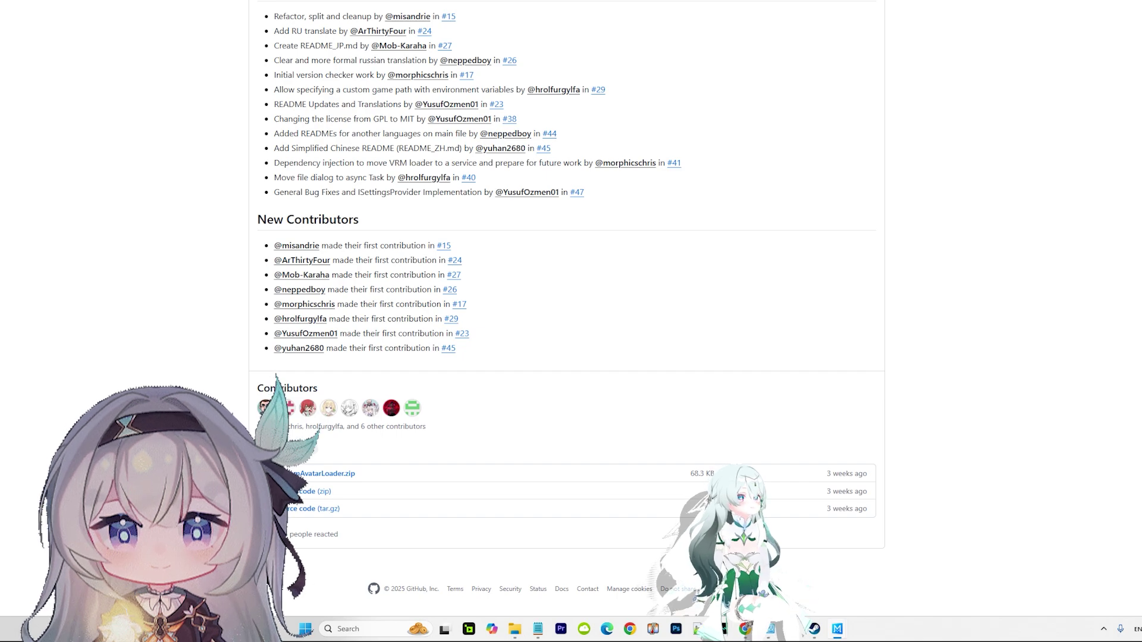
left_click(1100, 1)
left_click(1100, 12)
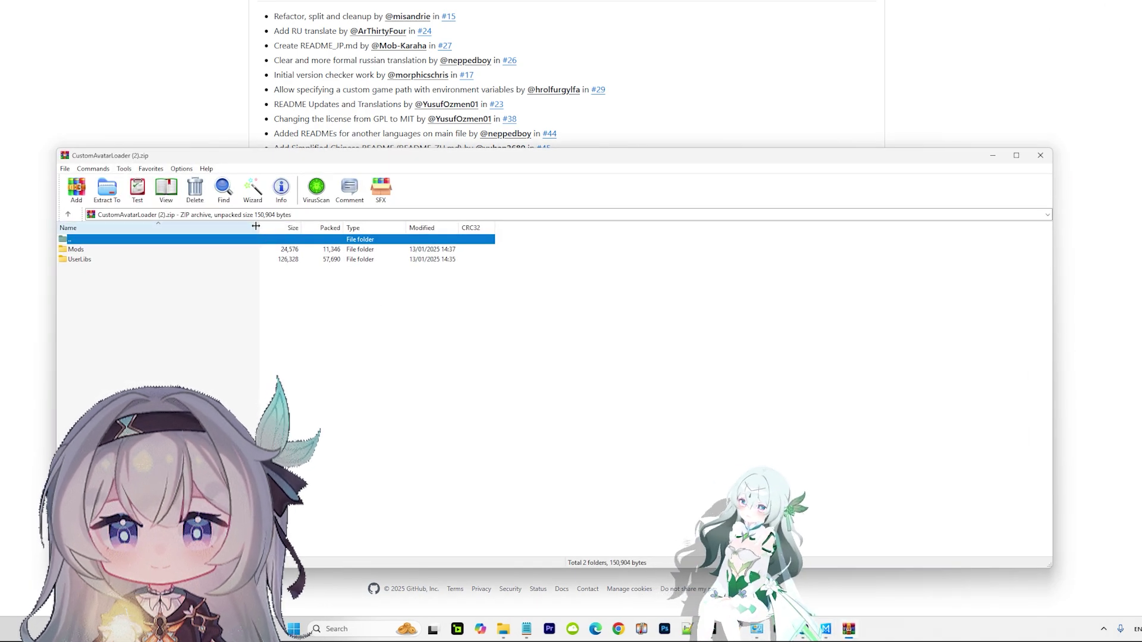
Switch to Steam and browse to Desktop Mate's installation folder through its installed-files properties
left_click(503, 629)
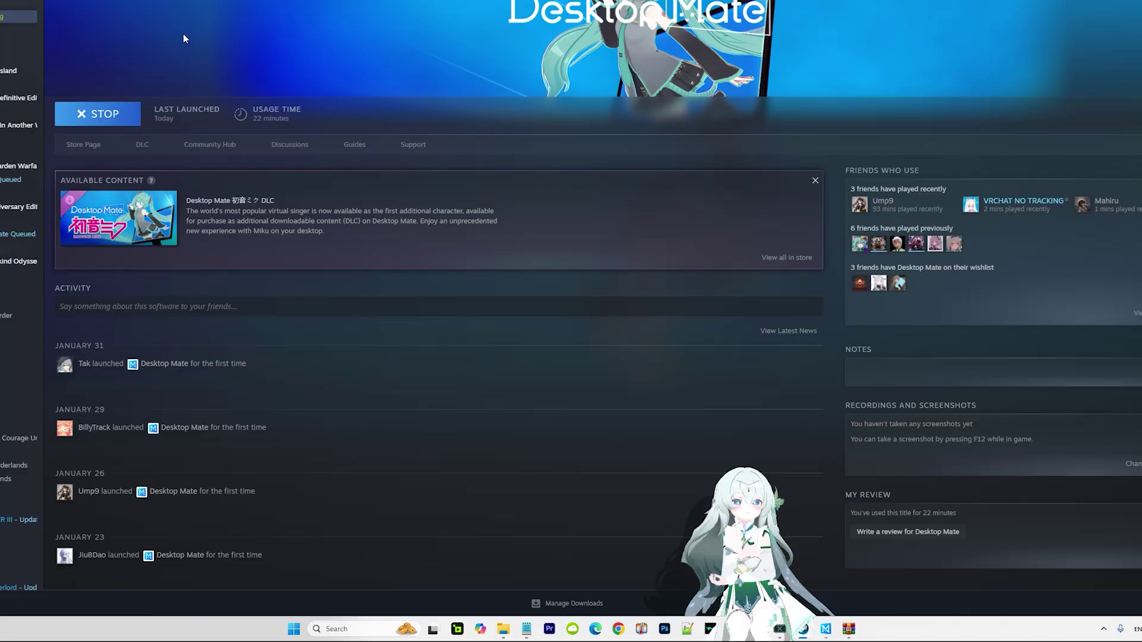
right_click(4, 20)
left_click(59, 96)
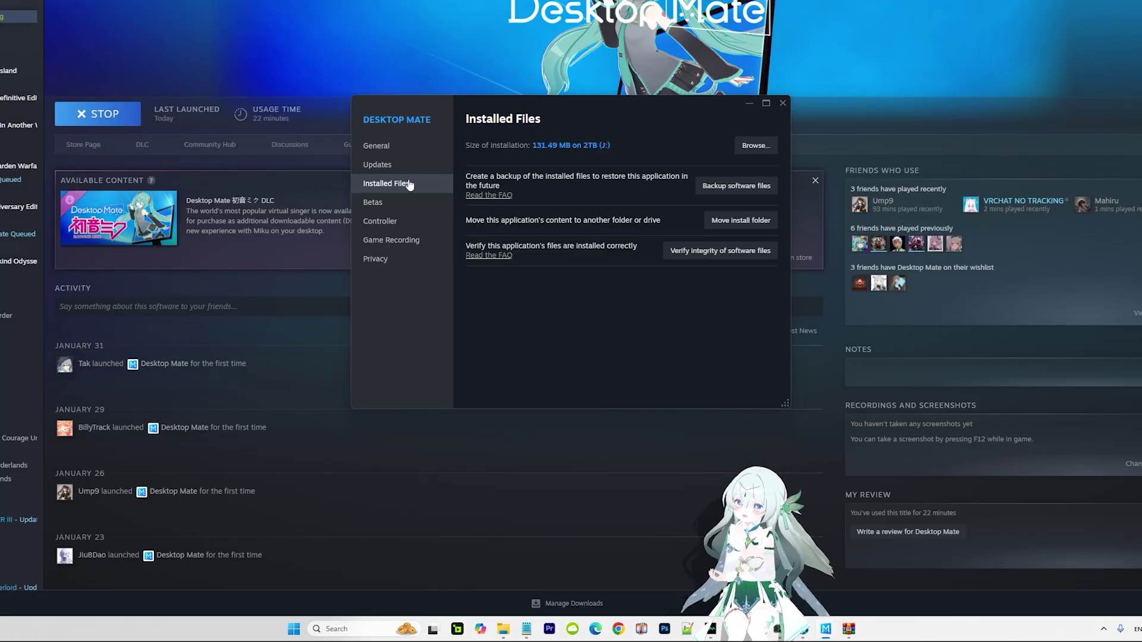
left_click(754, 146)
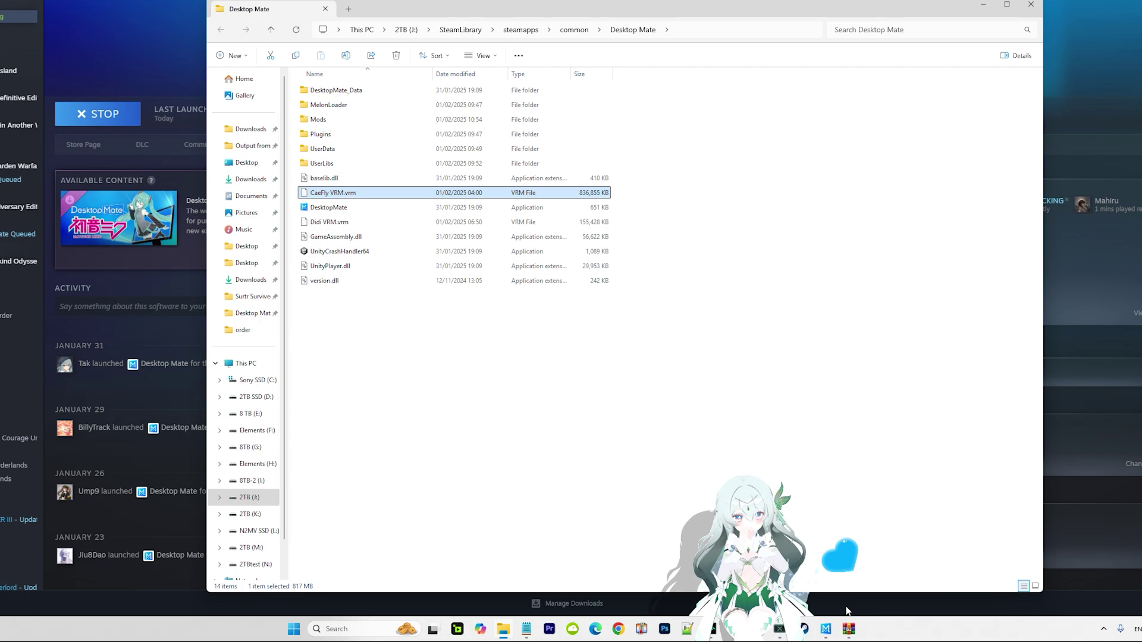
Try to extract the archive's Mods and UserLibs folders into the Desktop Mate folder, replacing the files with the same names
left_click(848, 628)
left_click_drag(789, 248, 750, 198)
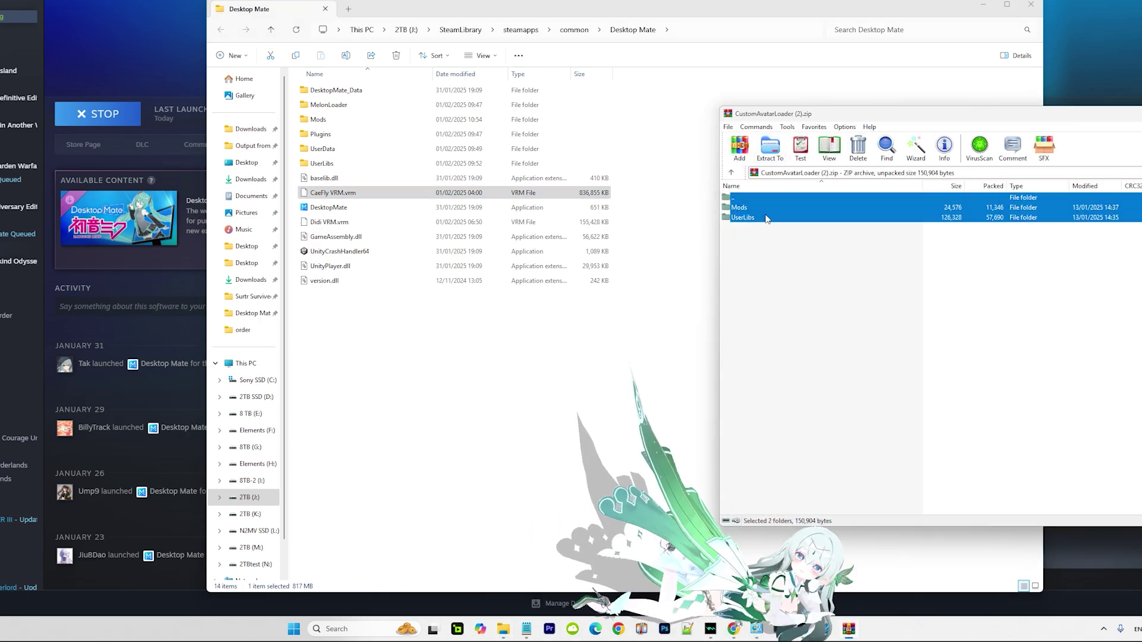
left_click_drag(425, 331, 427, 333)
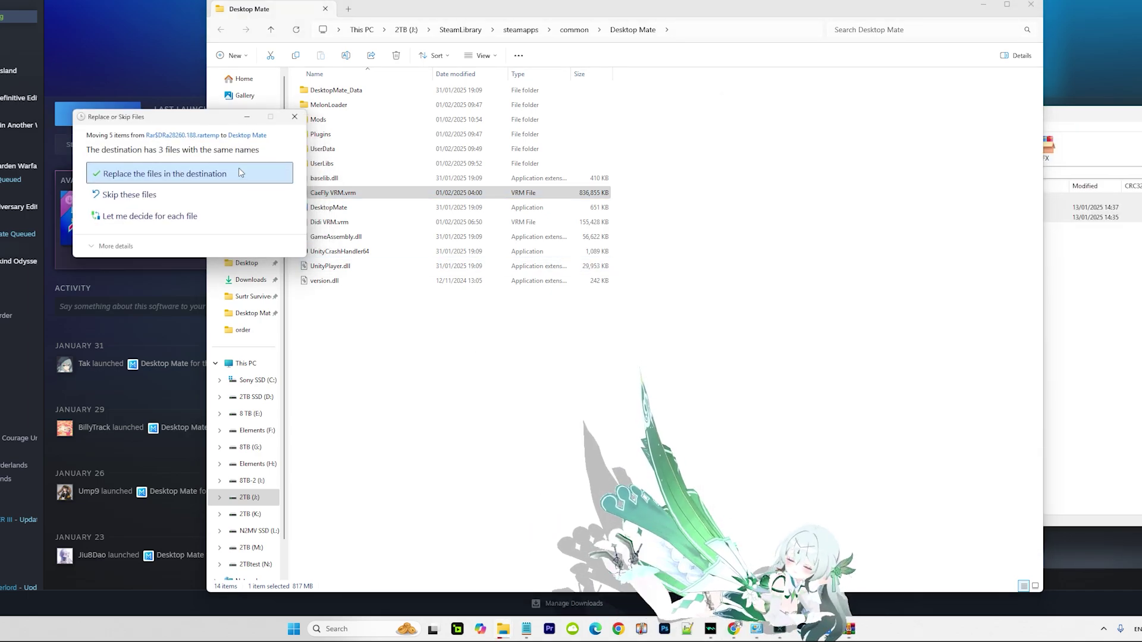
left_click(239, 172)
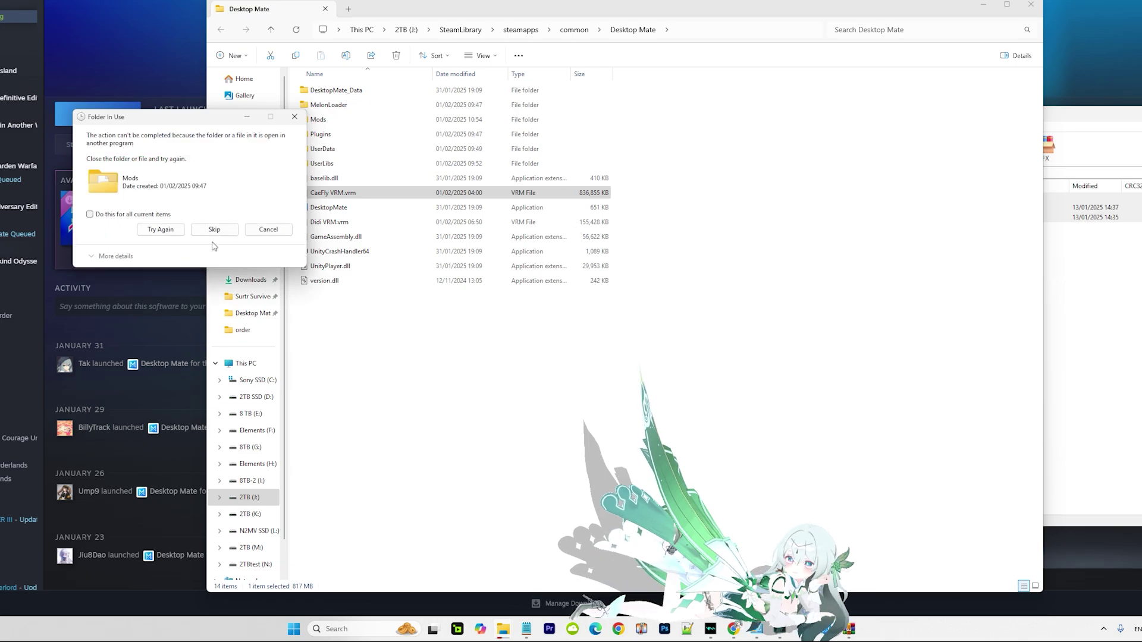
Stop Desktop Mate in Steam, confirming the exit, and return to File Explorer
left_click(90, 111)
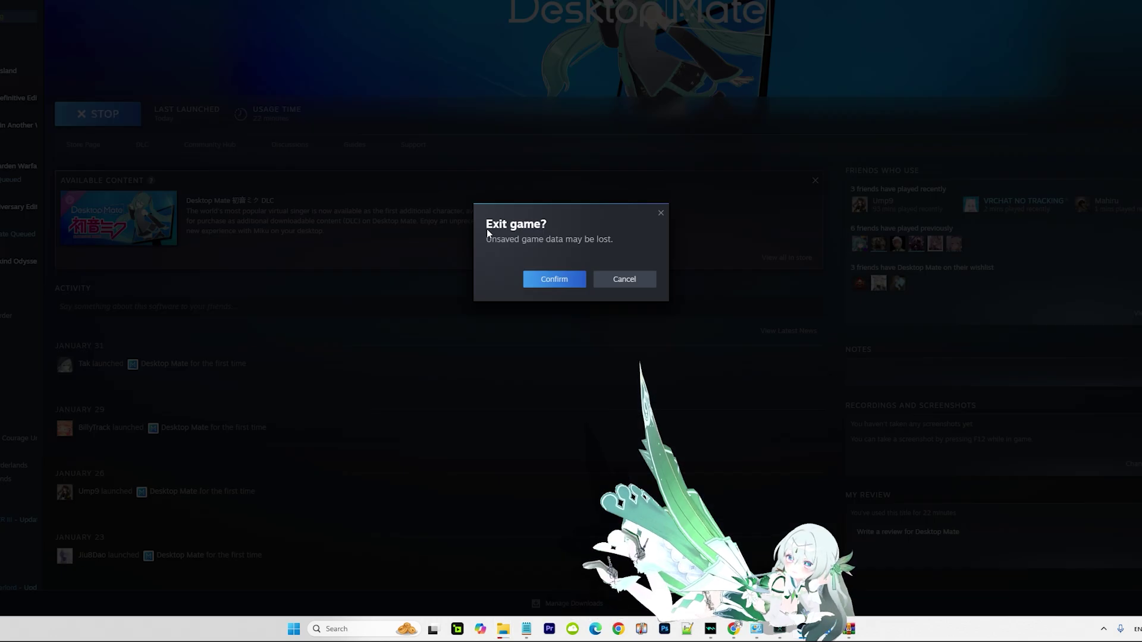
left_click(553, 278)
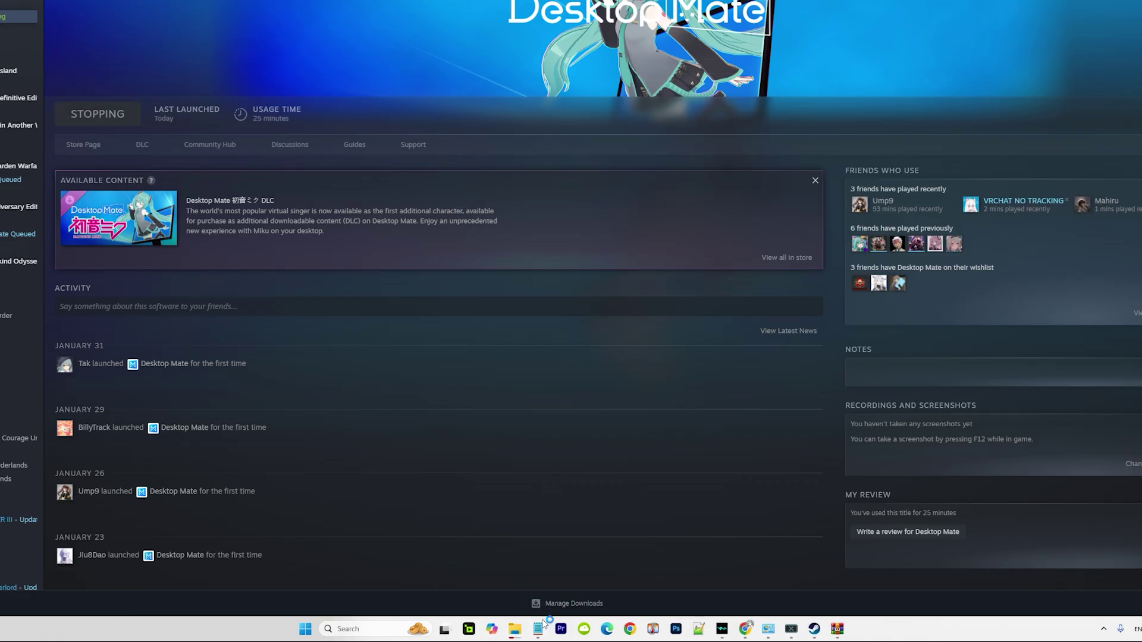
left_click(517, 627)
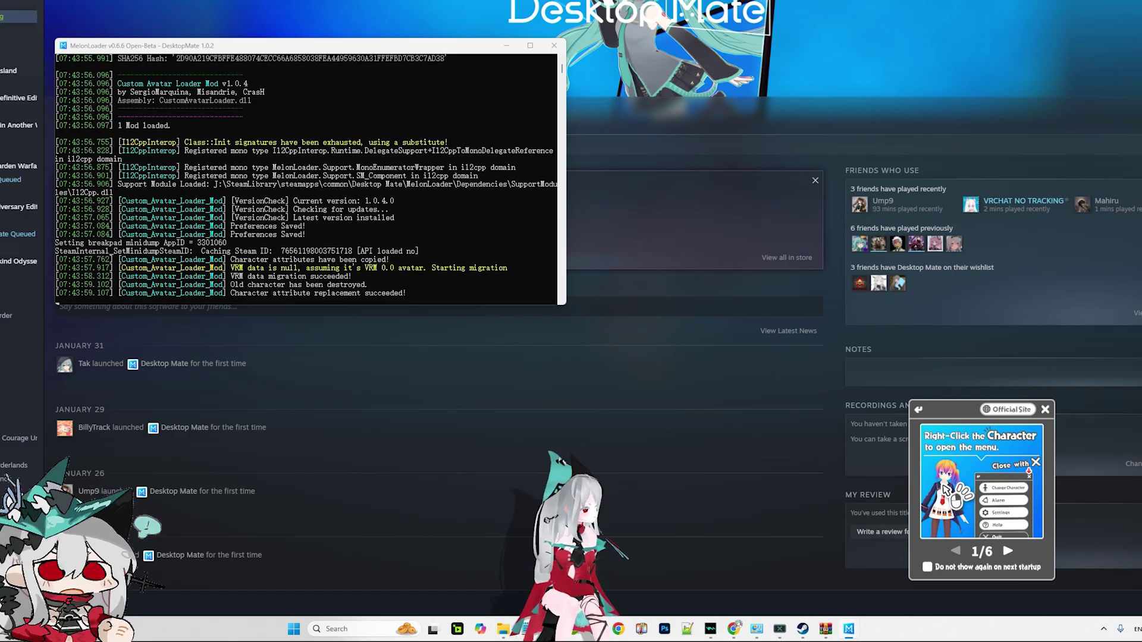
Bring up the avatar loader's VRM file dialog in Desktop Mate and load CaeFly VRM.vrm as the character
key("F4")
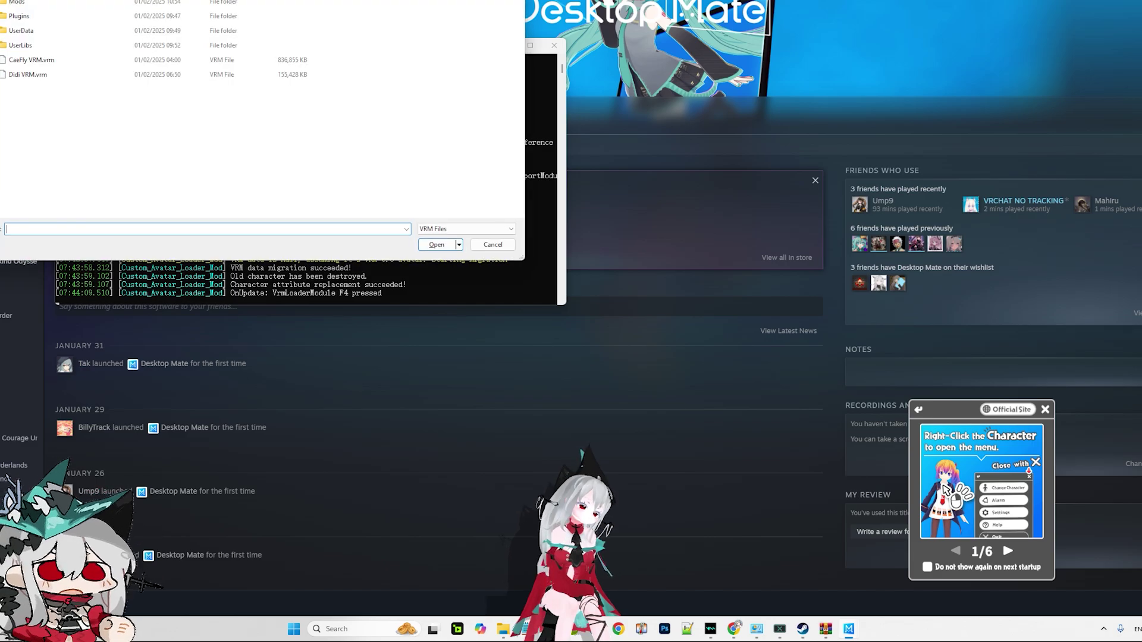
left_click_drag(223, 0, 809, 136)
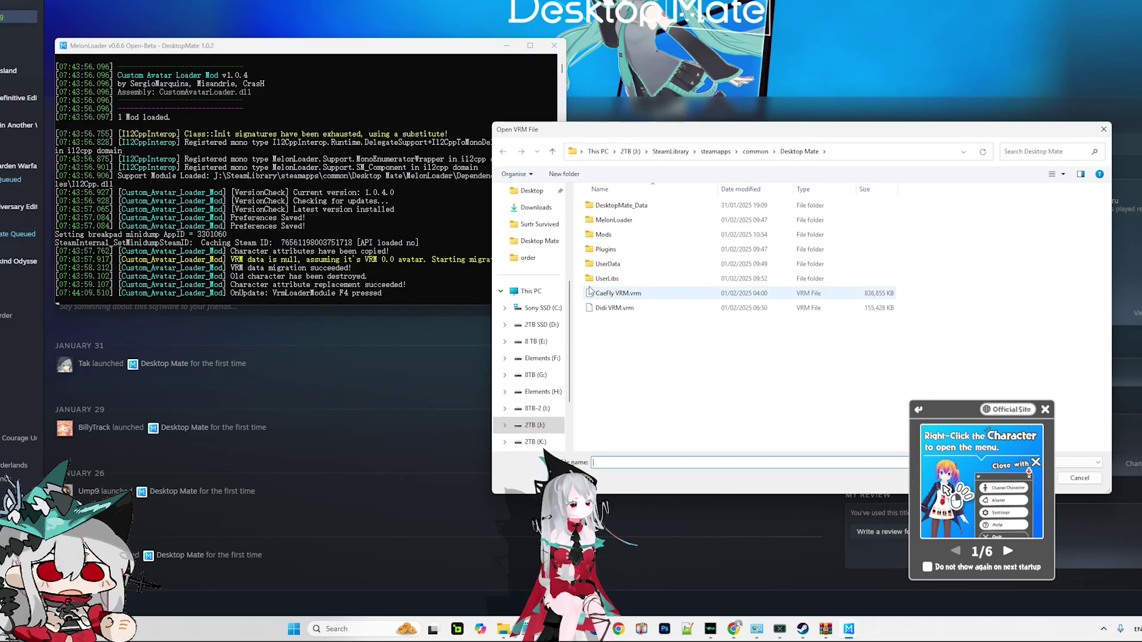
double_click(637, 294)
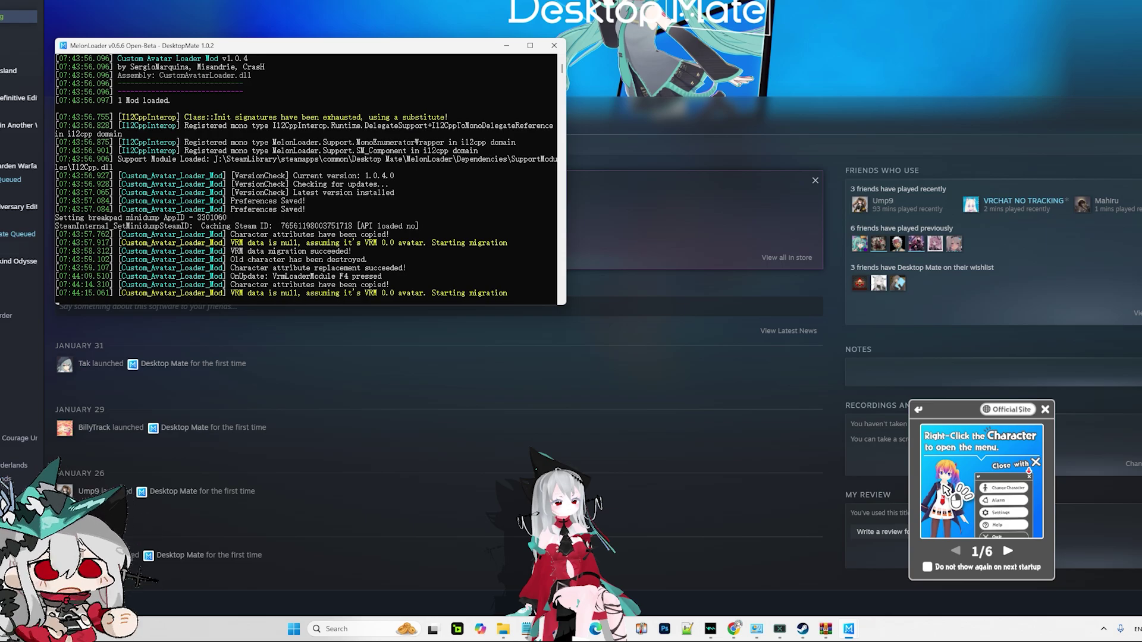